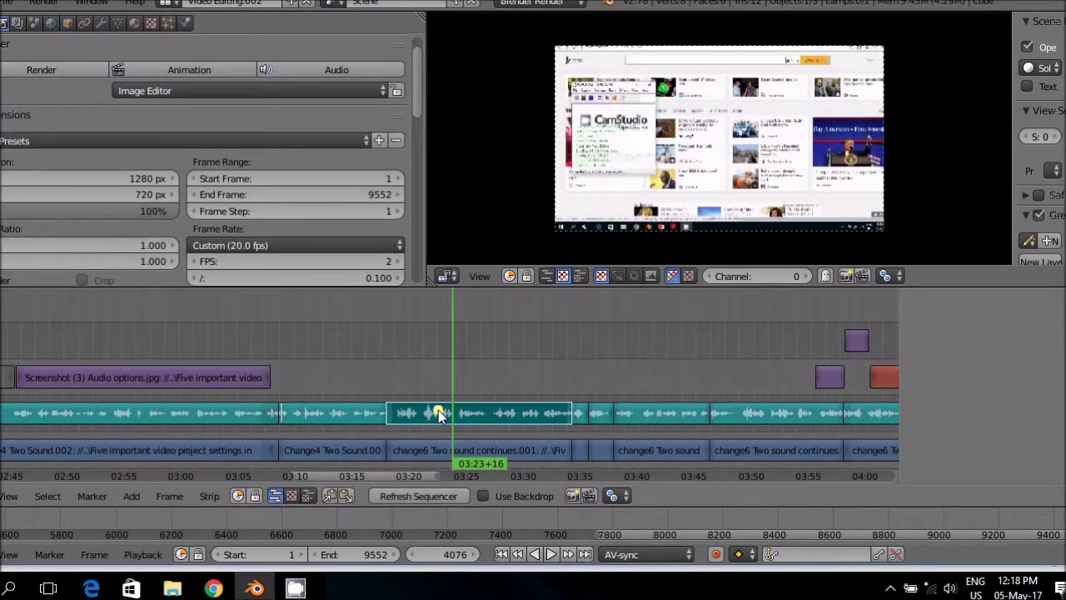
# Add the Julius mask as a strip at frame 3763, right after the Audio options screenshot strip
pyautogui.click(273, 399)
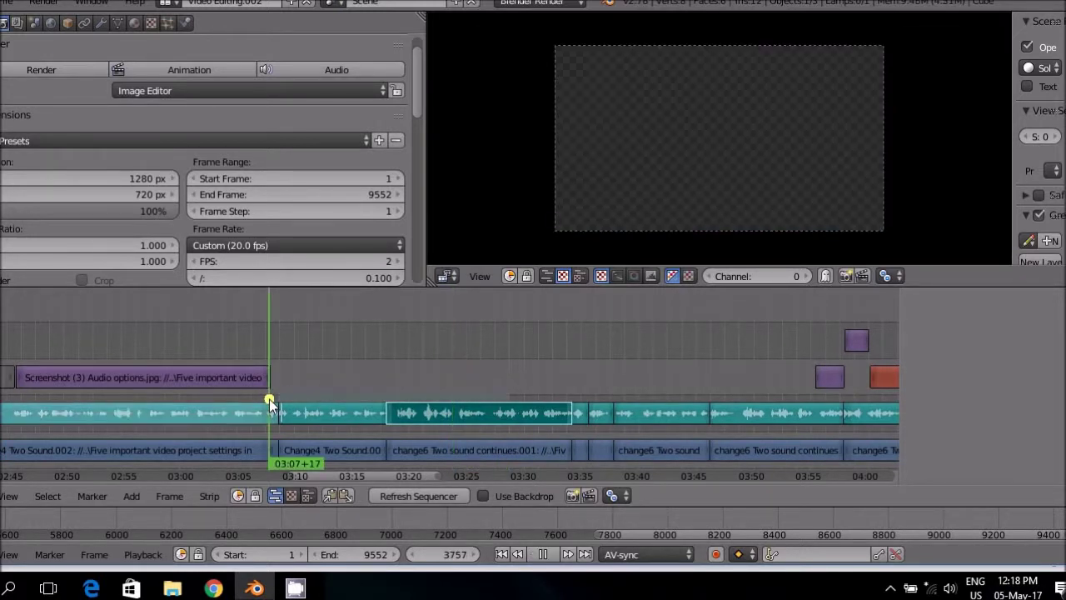
pyautogui.click(132, 497)
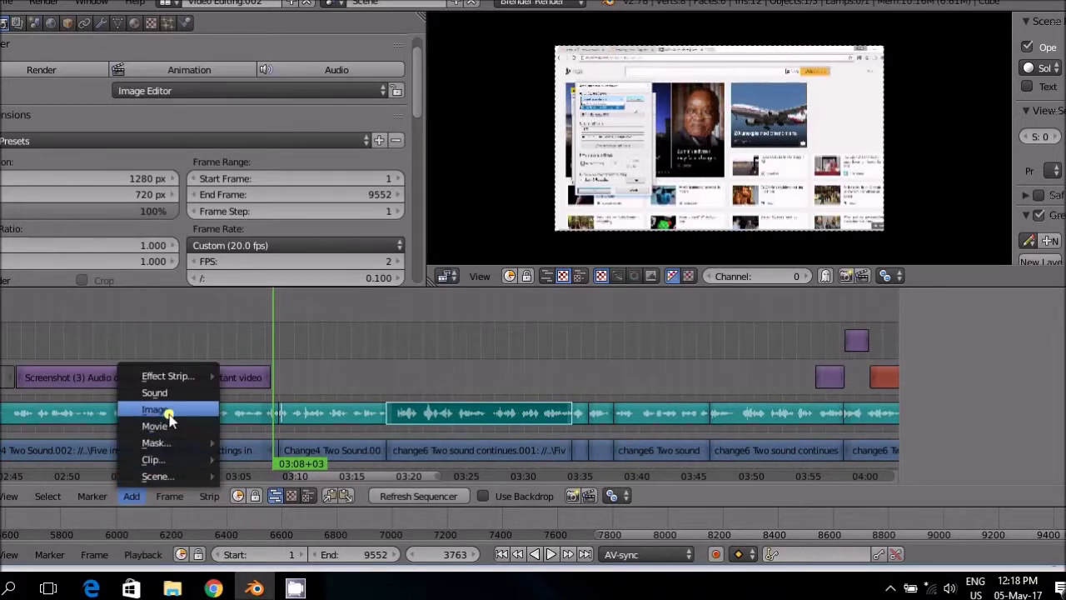
pyautogui.moveTo(165, 446)
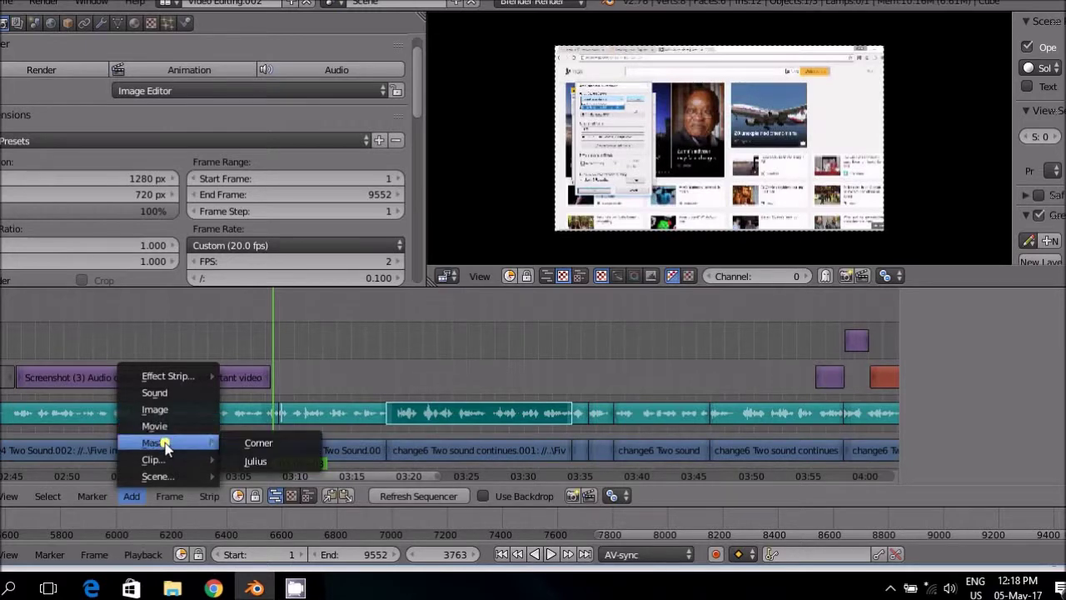
pyautogui.click(237, 455)
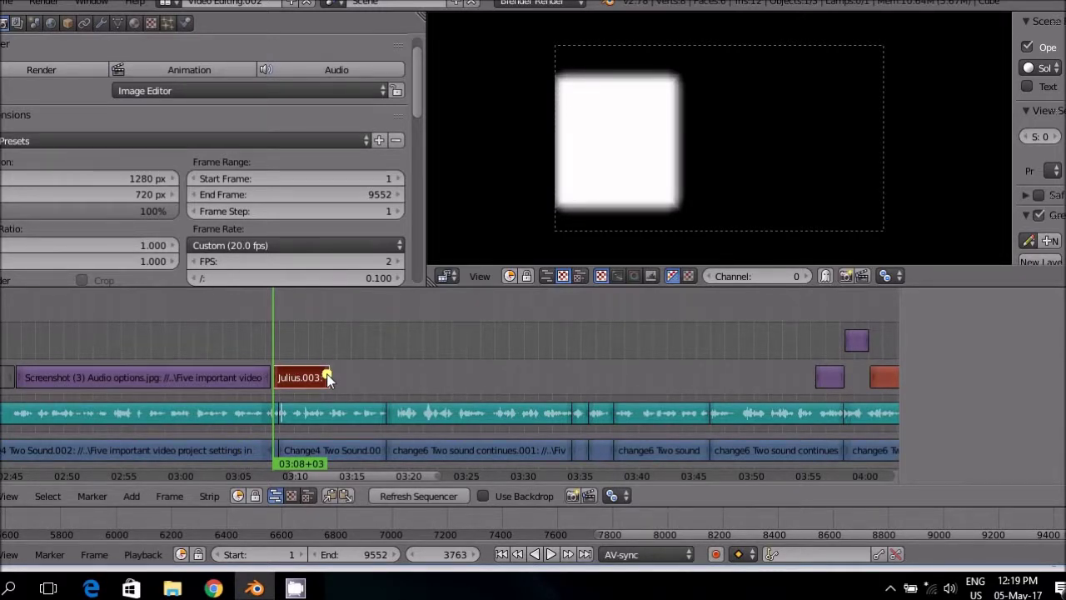
# Extend the end of the Julius mask strip to frame 4699, just before the next image strip
pyautogui.moveTo(328, 377); pyautogui.dragTo(321, 379, button='right')
pyautogui.rightClick(329, 378)
pyautogui.press('g')
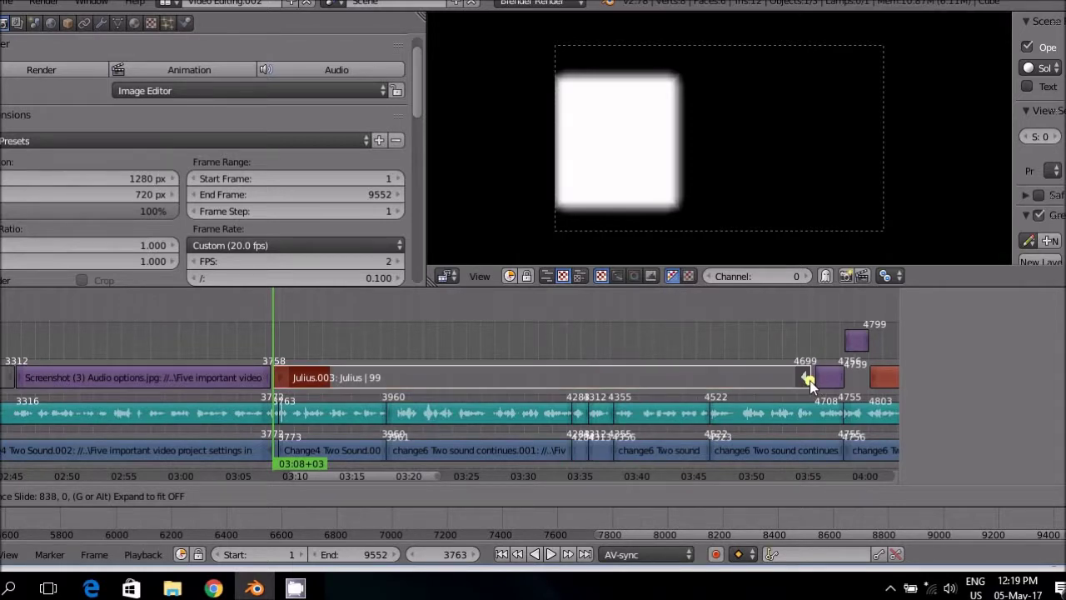
pyautogui.click(808, 381)
# Preview the mask over the footage at several points along the extended strip
pyautogui.click(586, 387)
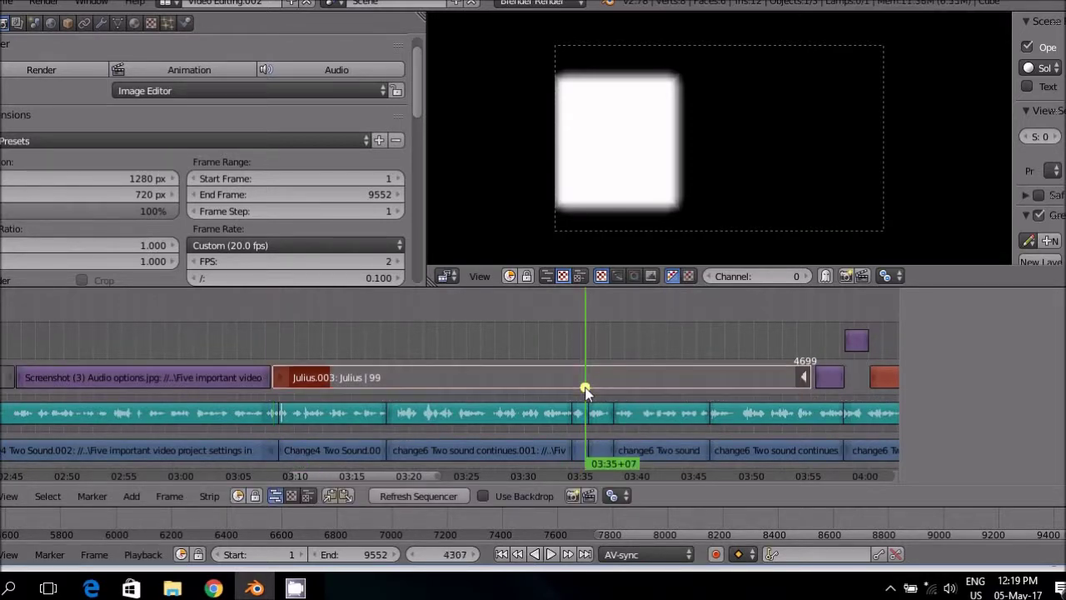
pyautogui.click(661, 388)
pyautogui.hotkey('alt', 'a')
pyautogui.click(722, 385)
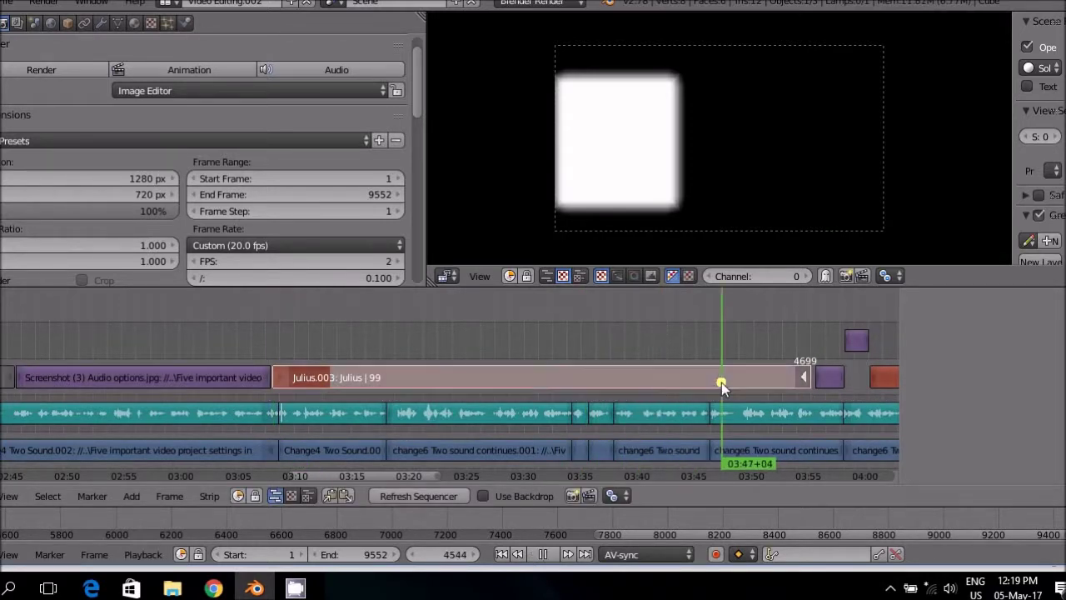
pyautogui.hotkey('alt', 'a')
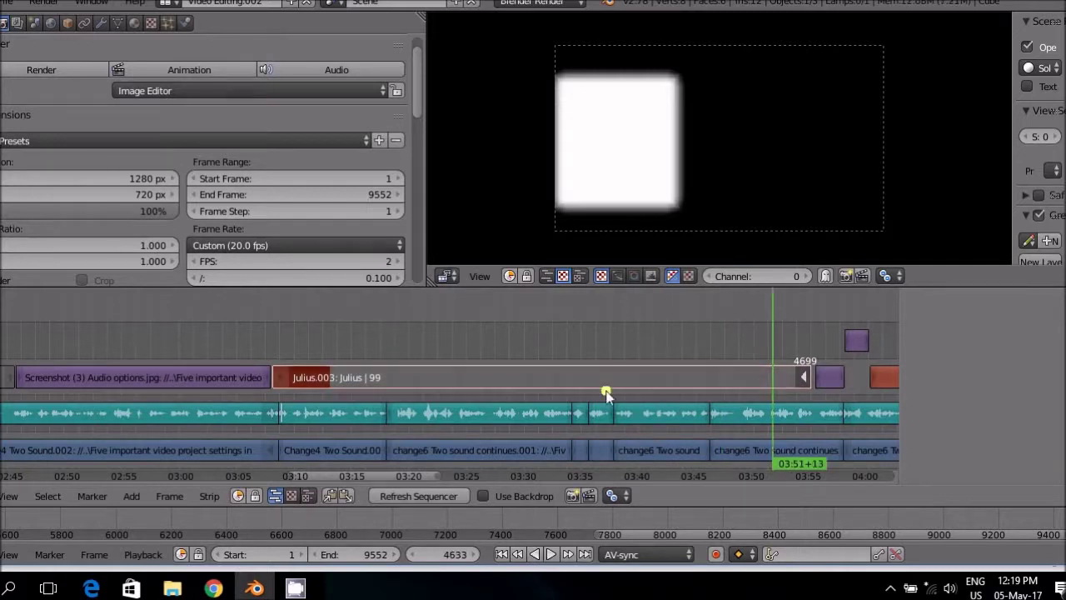
pyautogui.click(398, 380)
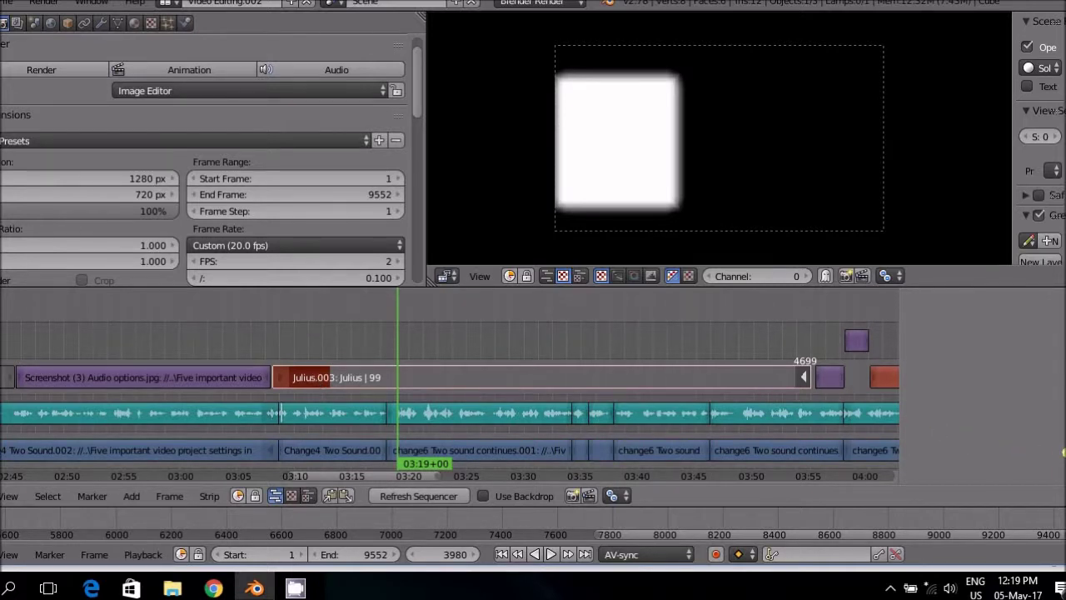
# Set the opacity of the Julius mask strip to 0.5
pyautogui.click(1046, 289)
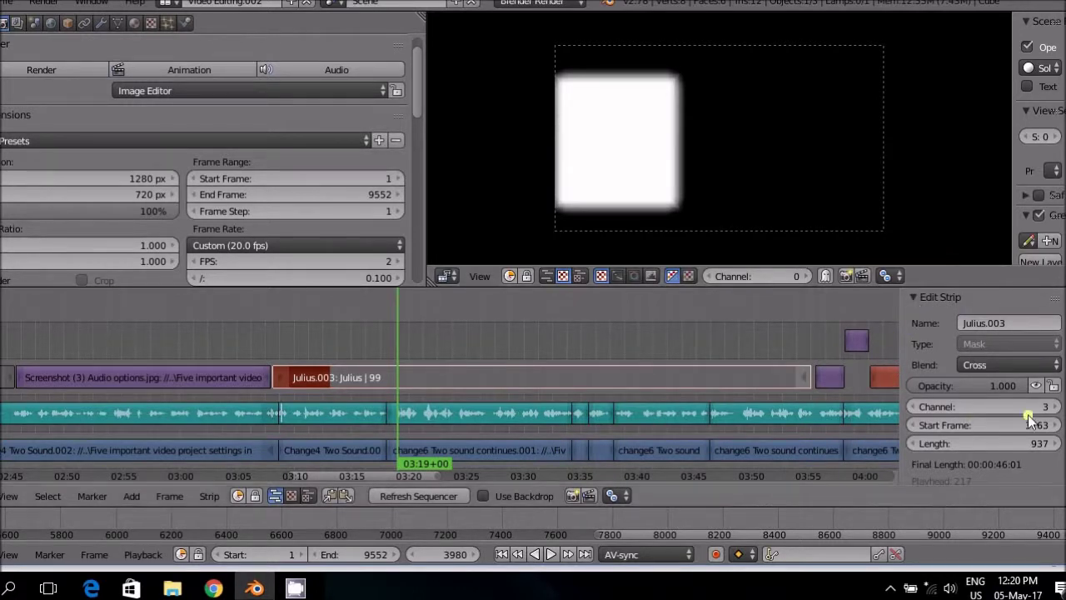
pyautogui.click(987, 385)
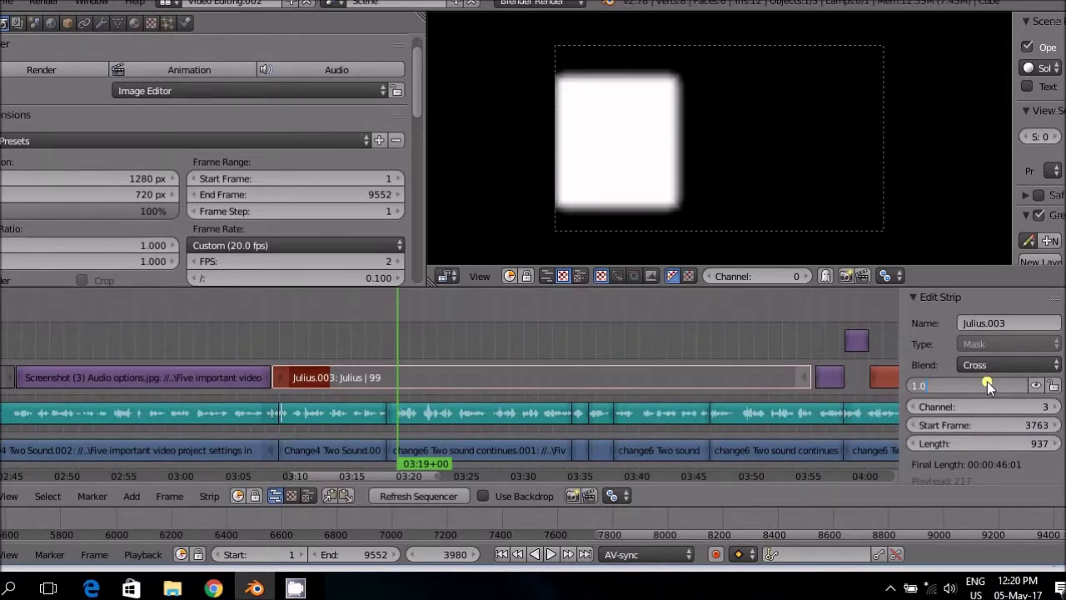
pyautogui.press('BackSpace')
pyautogui.write('0.5')
pyautogui.press('Return')
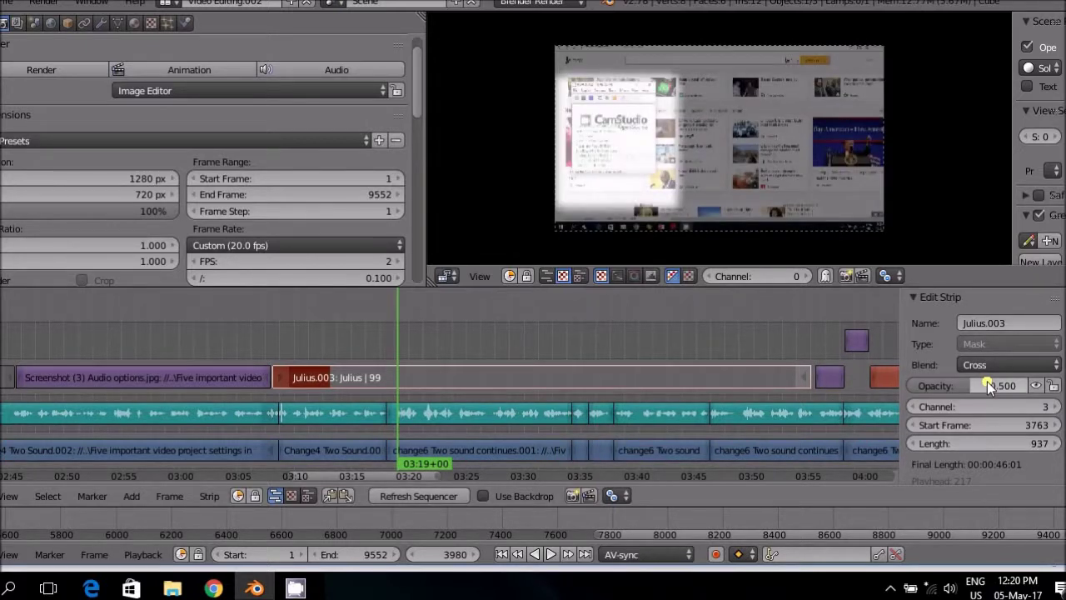
# Lower the Julius mask strip's opacity to 0.2
pyautogui.click(987, 382)
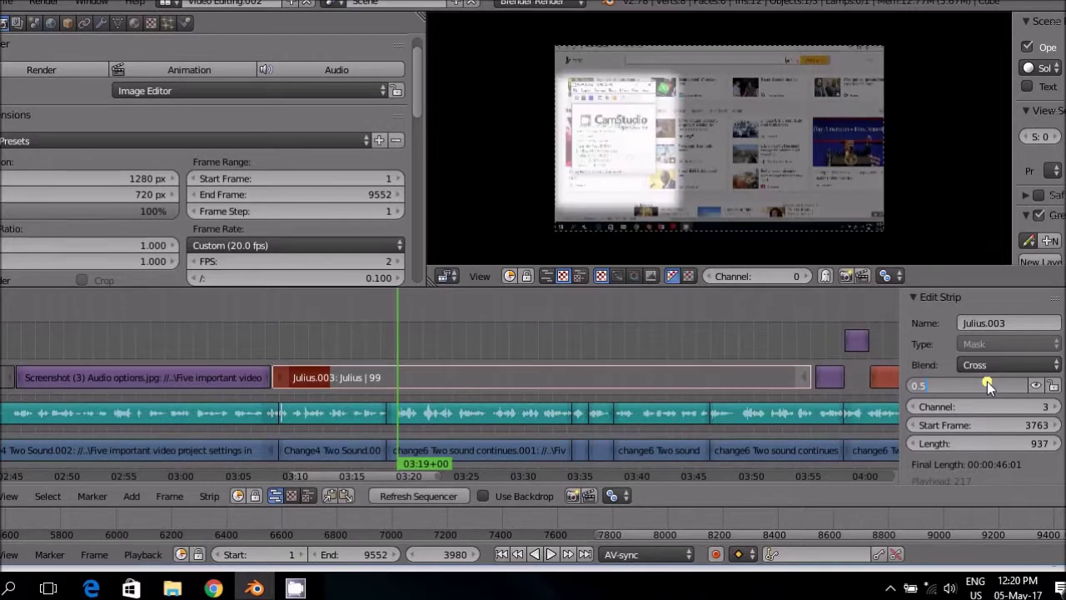
pyautogui.write('0.2')
pyautogui.press('Return')
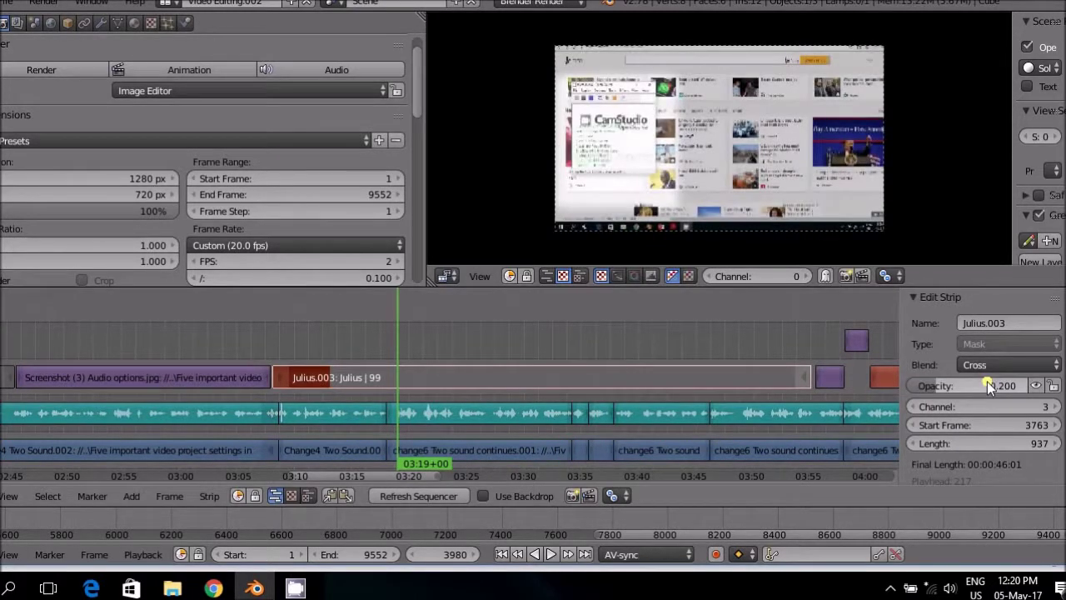
pyautogui.scroll(-5, 979, 433)
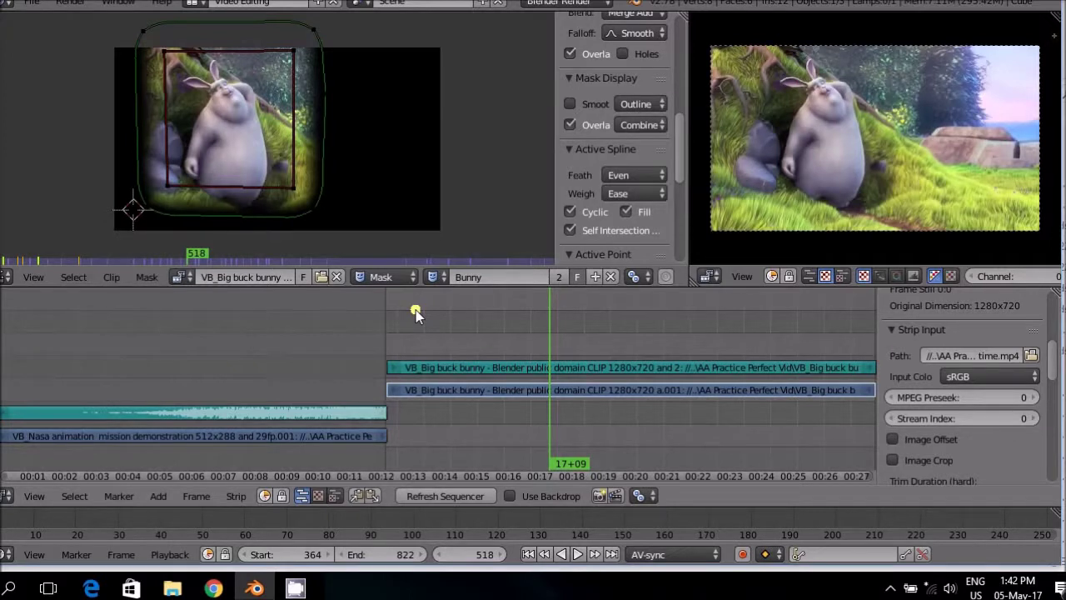
# Add a Mask modifier to the Big Buck Bunny movie strip
pyautogui.click(438, 390)
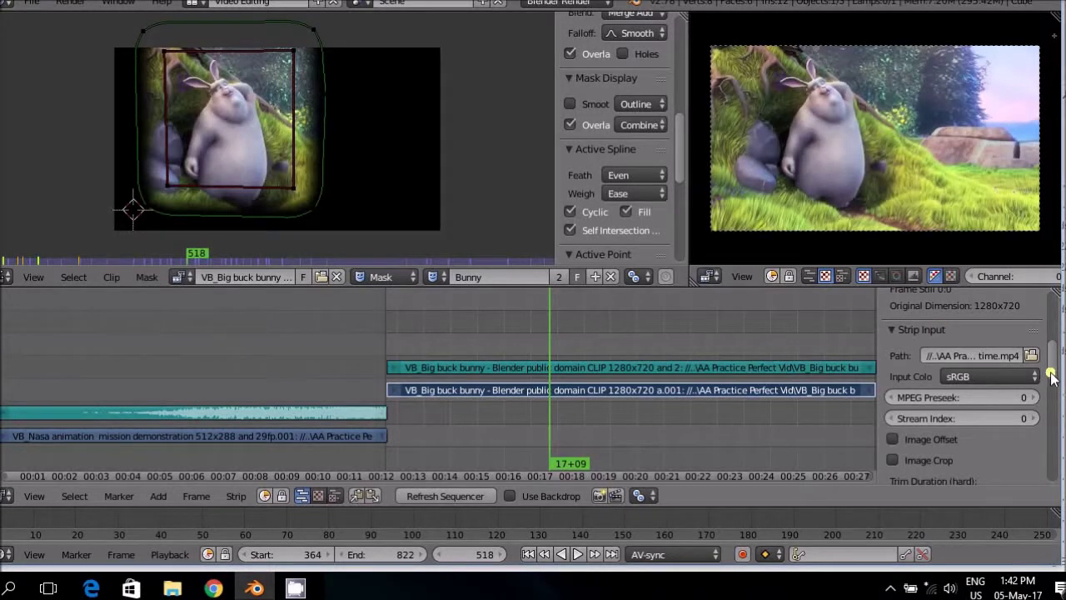
pyautogui.moveTo(1051, 376); pyautogui.dragTo(1055, 309)
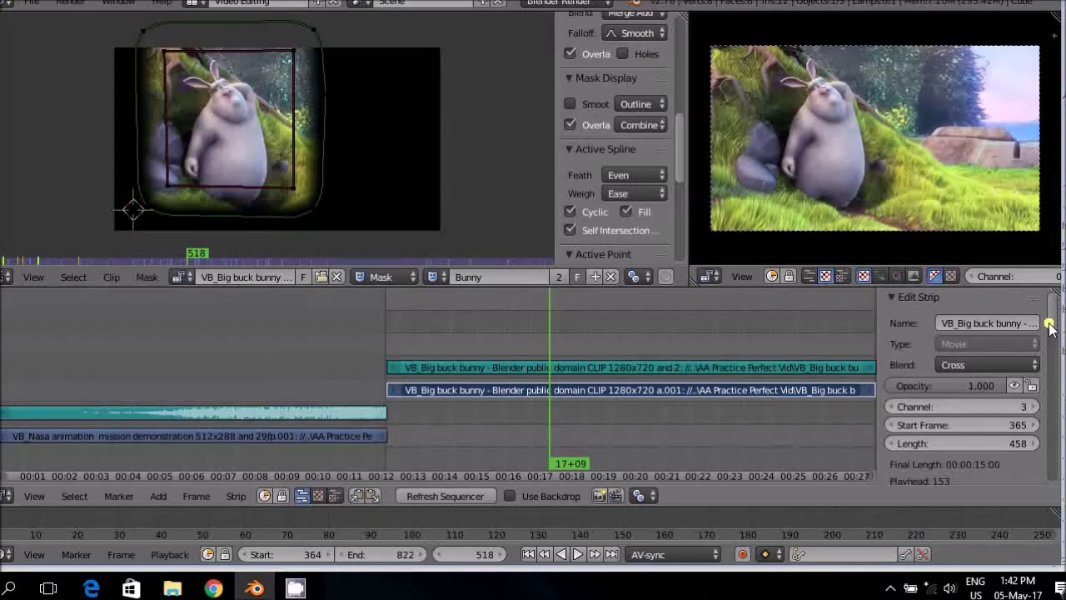
pyautogui.moveTo(1050, 325); pyautogui.dragTo(1053, 481)
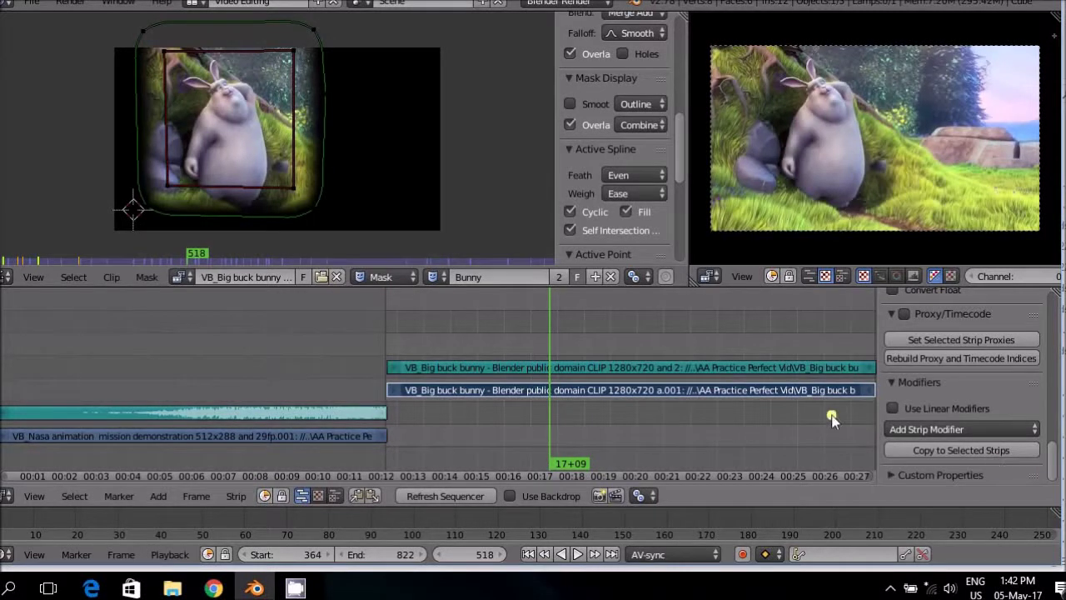
pyautogui.click(1032, 431)
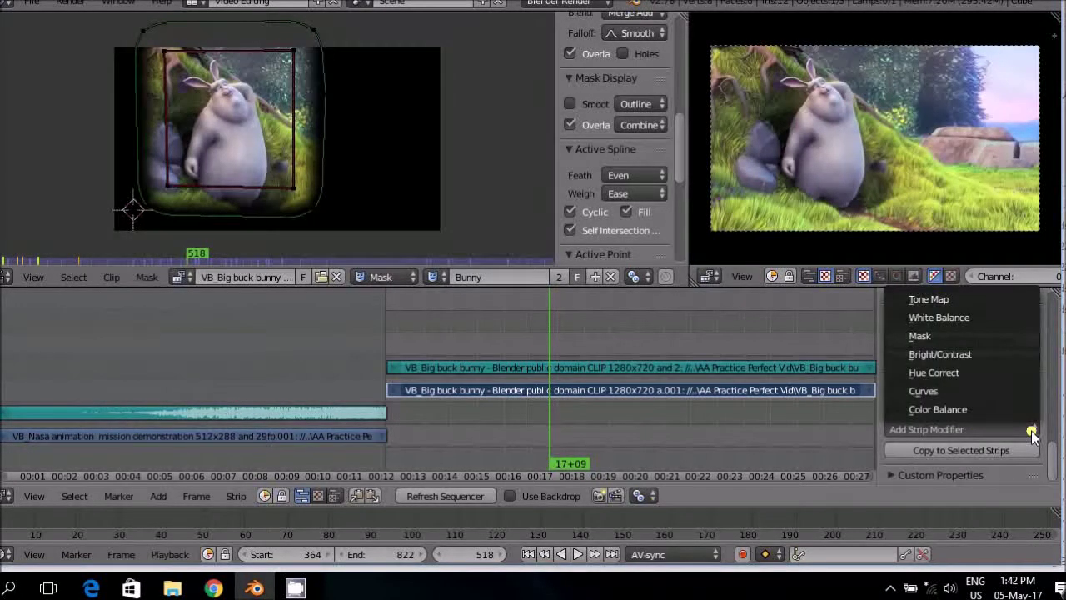
pyautogui.click(993, 335)
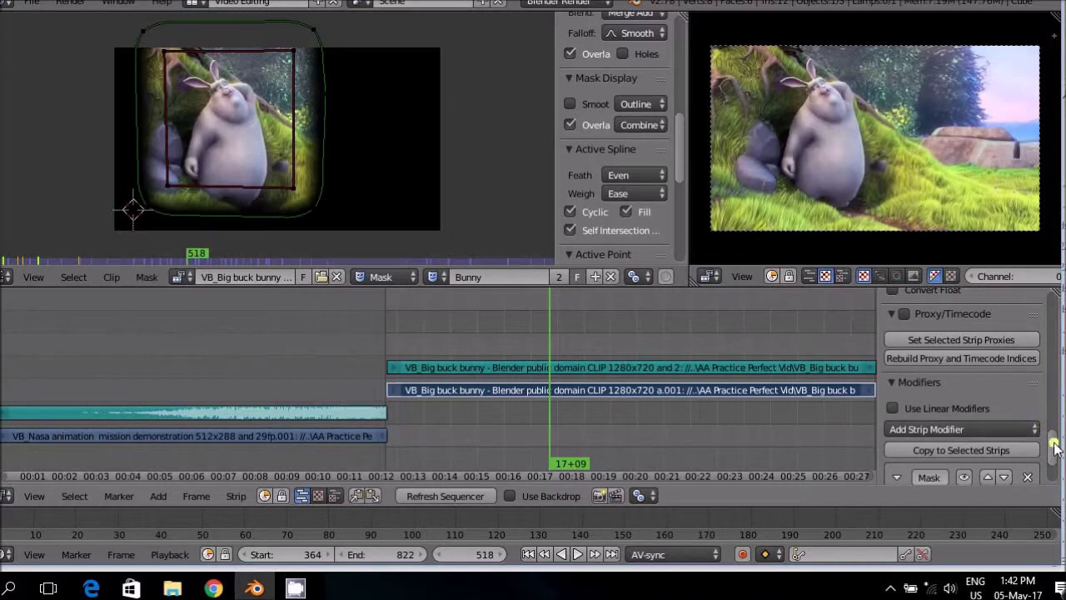
# Switch the modifier's input to Mask, assign the Bunny mask, and set its mask time to Absolute
pyautogui.moveTo(1053, 445); pyautogui.dragTo(1054, 462)
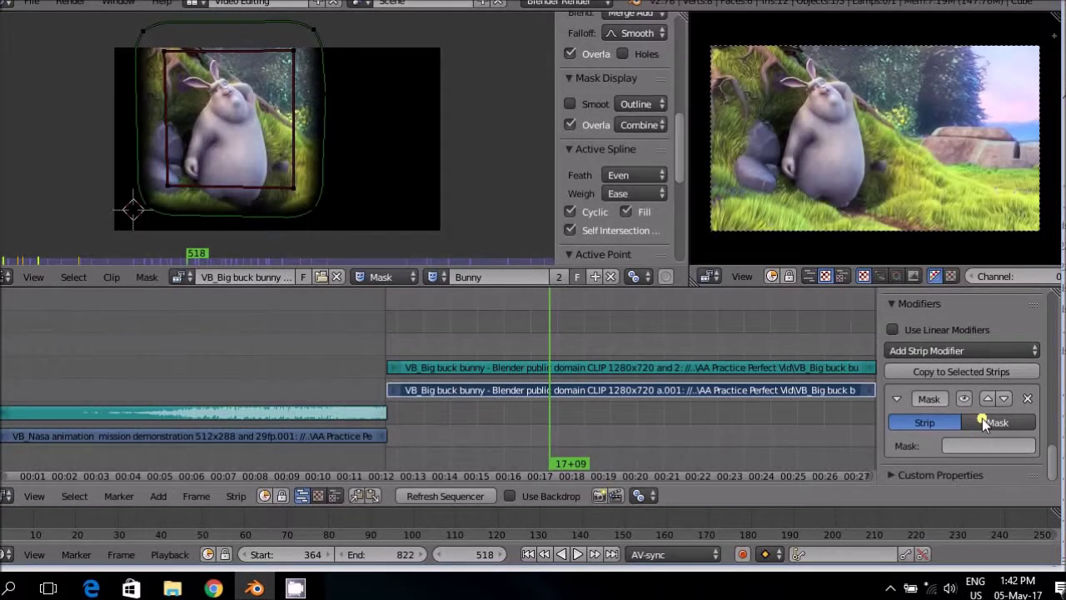
pyautogui.click(983, 423)
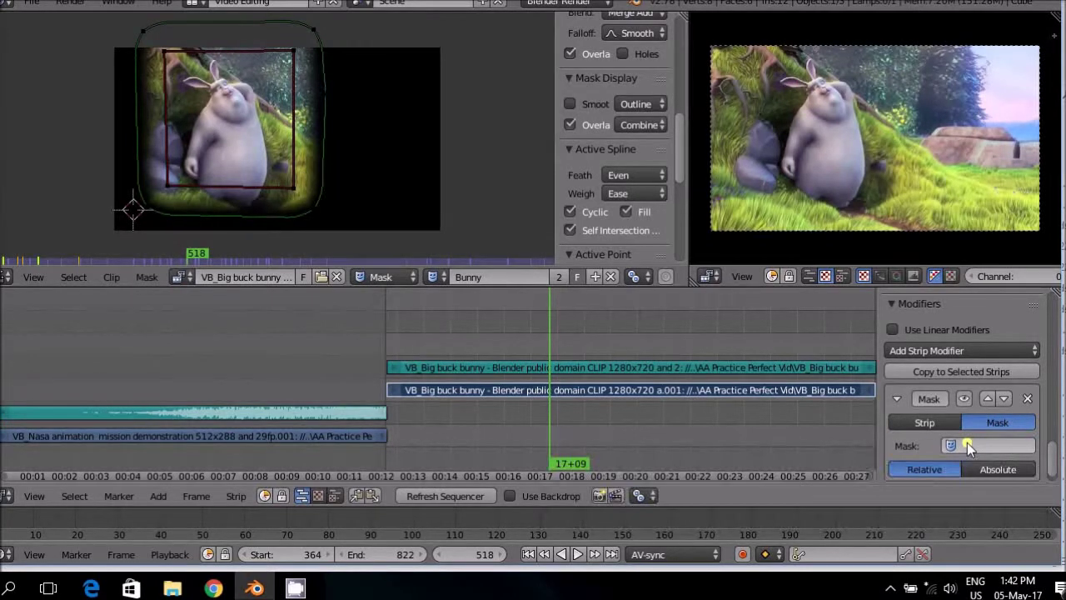
pyautogui.click(967, 446)
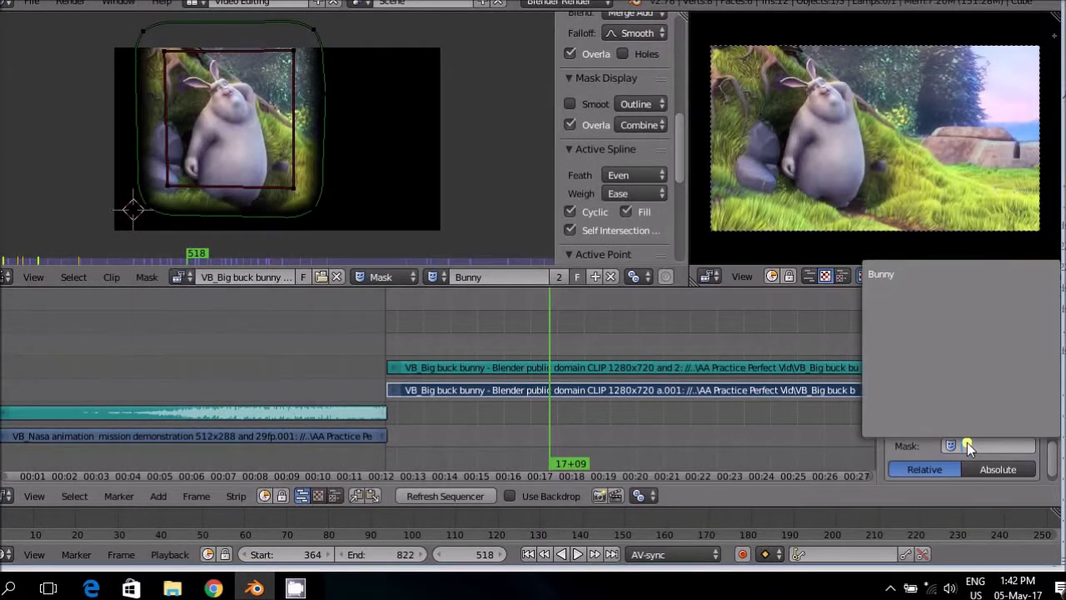
pyautogui.click(883, 275)
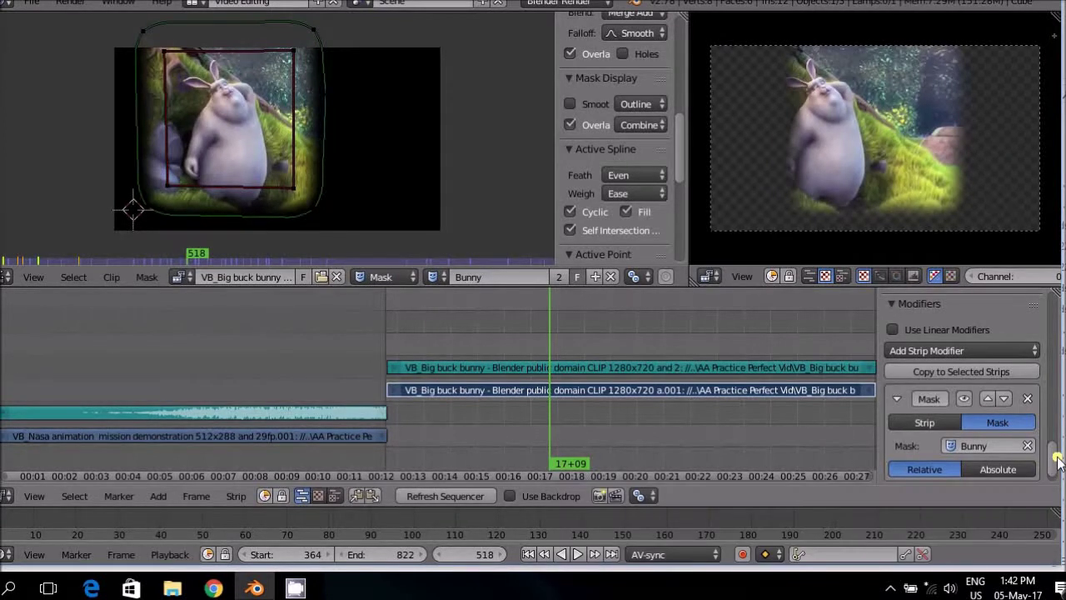
pyautogui.moveTo(1052, 466); pyautogui.dragTo(1052, 485)
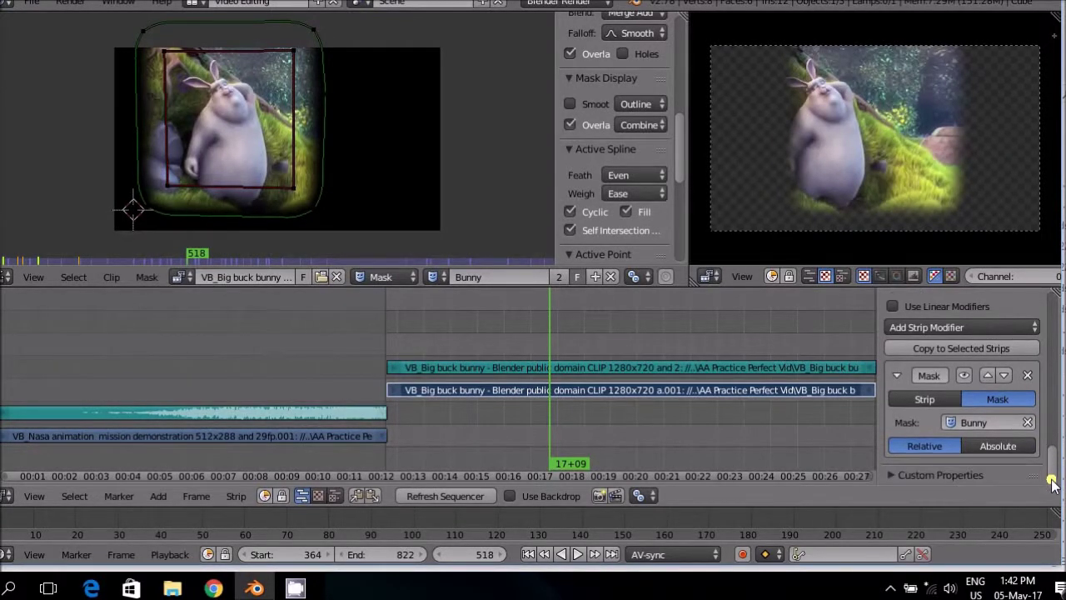
pyautogui.click(1015, 447)
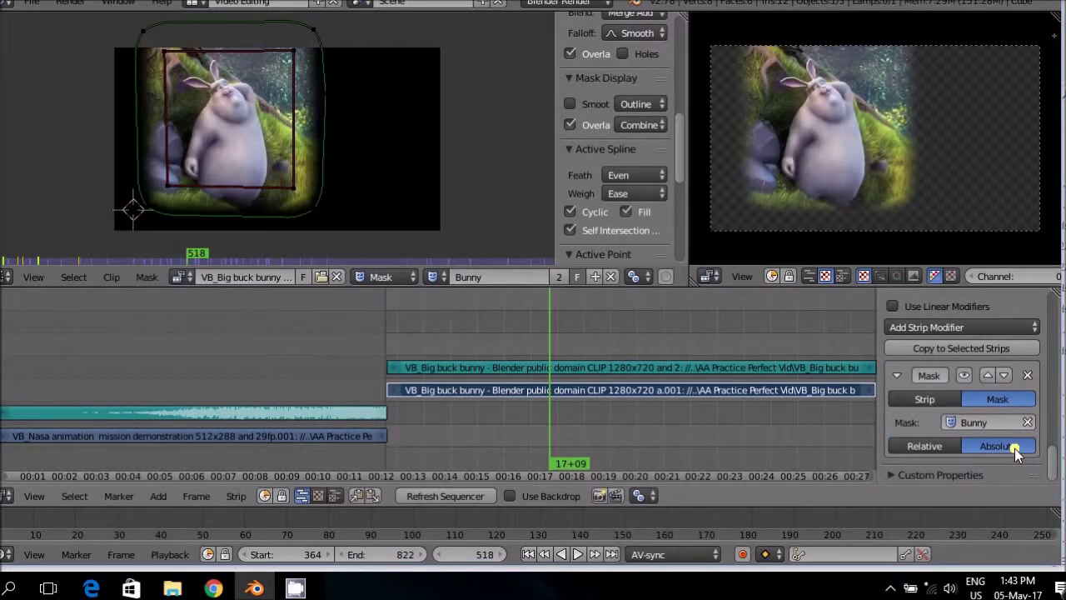
# Widen the video preview area and play the masked bunny clip from about frame 375
pyautogui.click(397, 347)
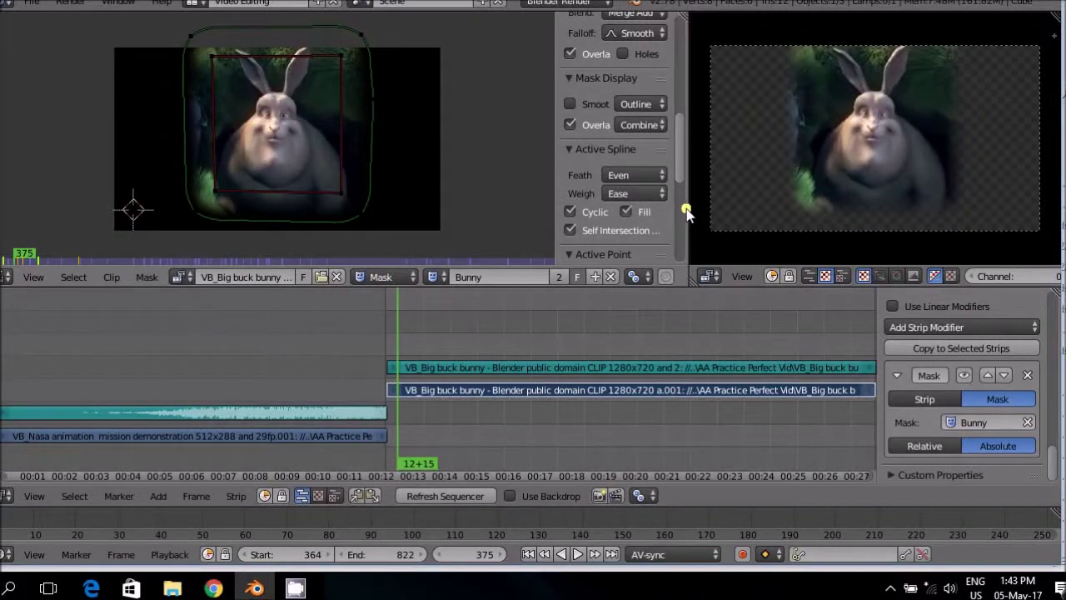
pyautogui.moveTo(689, 211); pyautogui.dragTo(493, 209)
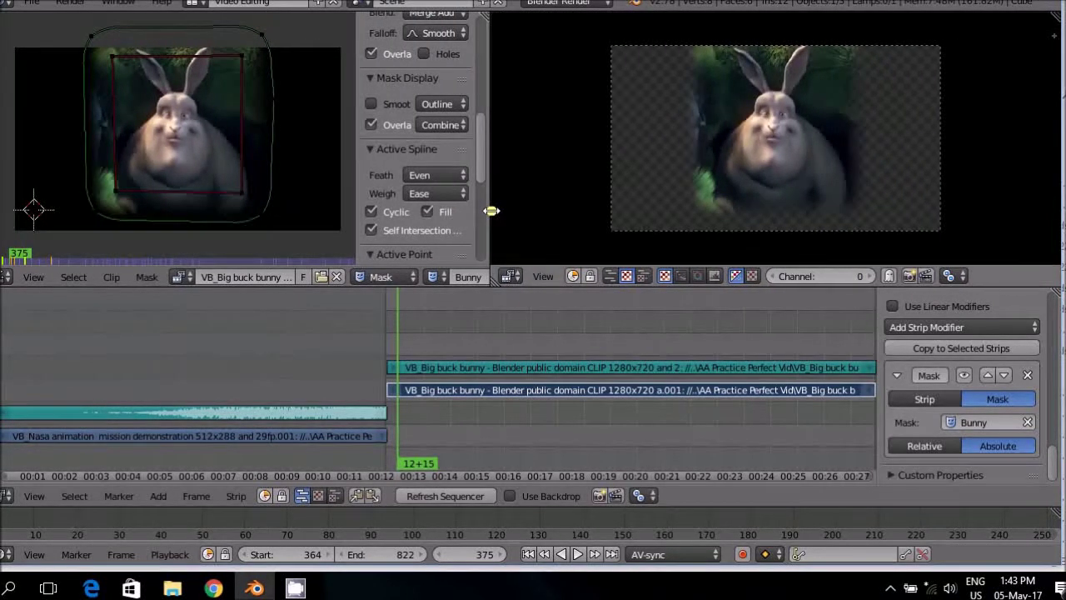
pyautogui.click(578, 555)
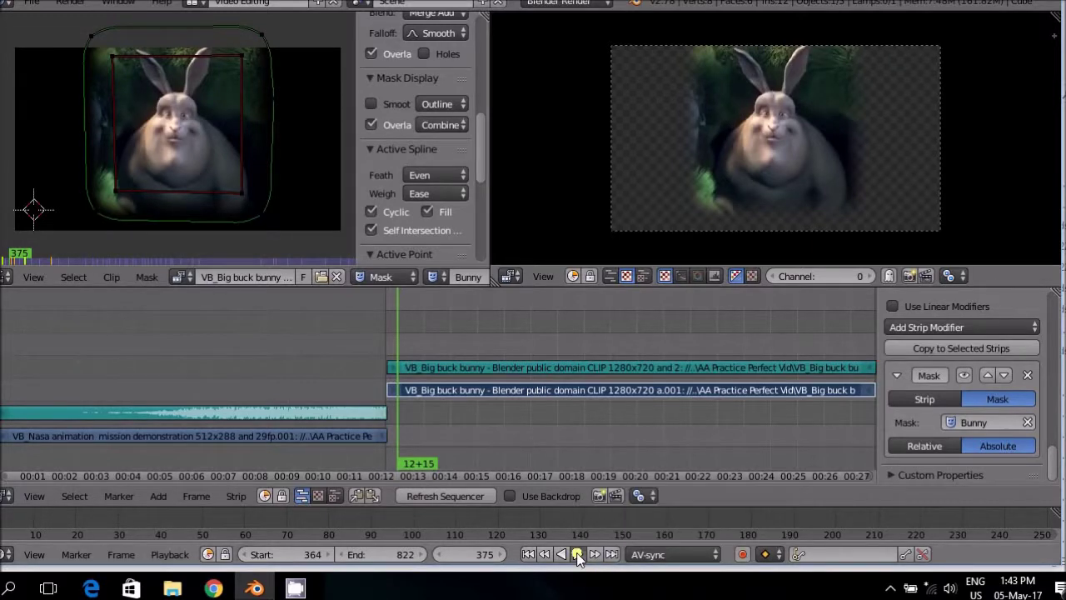